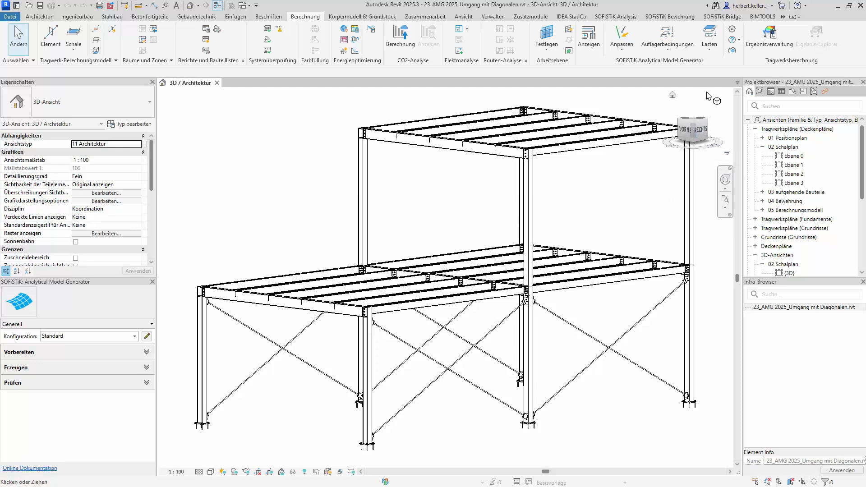
Step: Review the horizontal and vertical alignment settings for analytical elements in the Standard configuration, leaving them unedited
click(734, 30)
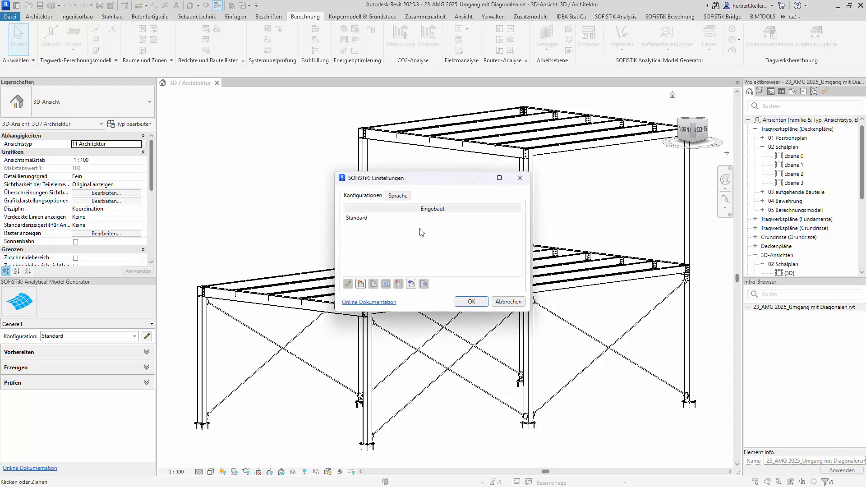
click(361, 218)
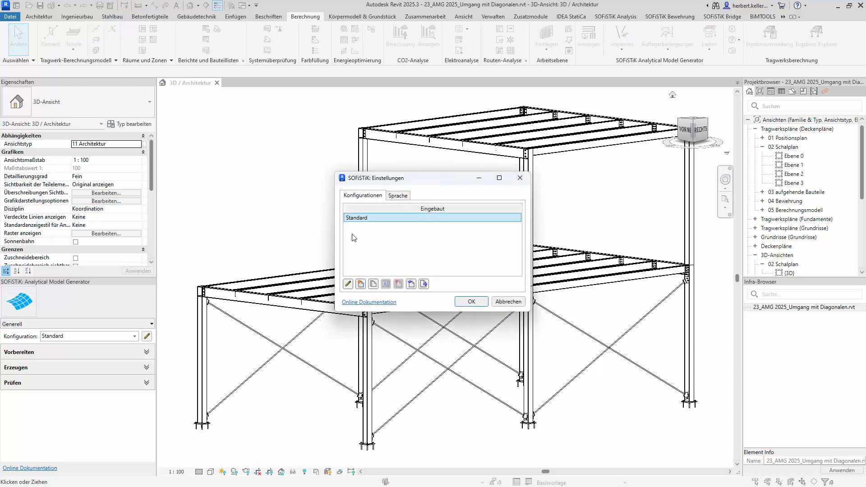
click(349, 285)
click(466, 100)
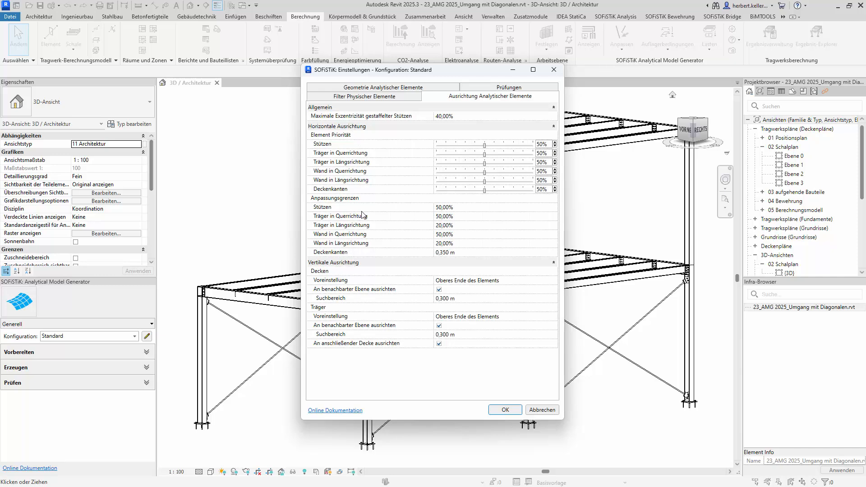
mouse_move(462, 226)
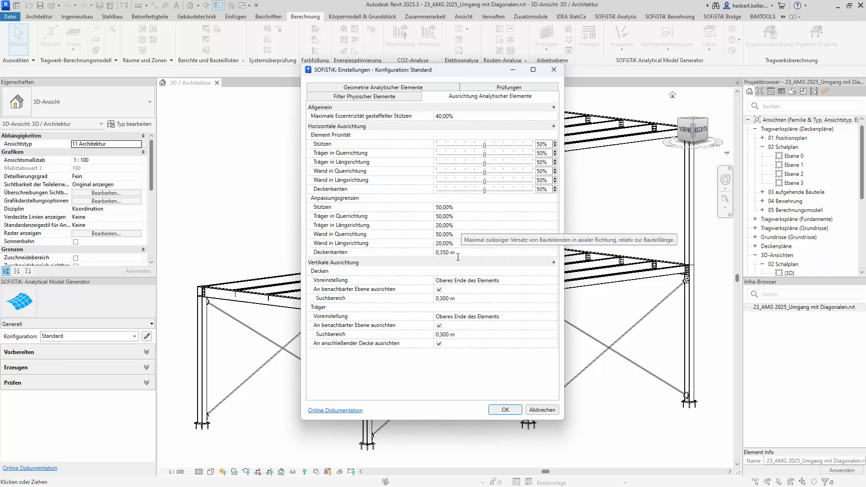
click(542, 410)
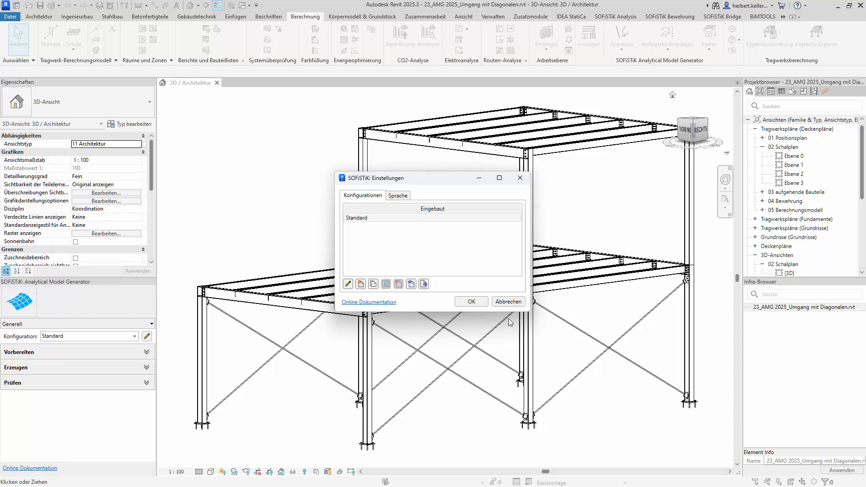
click(508, 302)
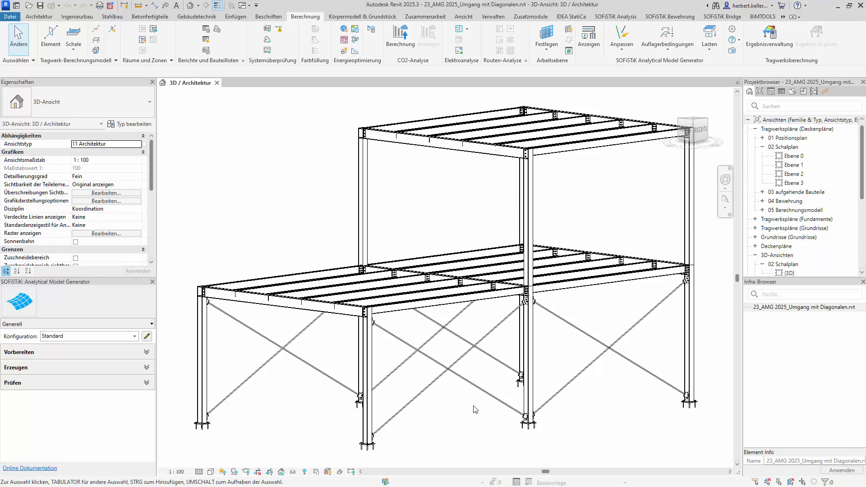
Step: Examine the diagonal braces of the steel frame, including their gusset plate connections at the columns and their crossing points
shift+middle_drag(471, 419, 366, 410)
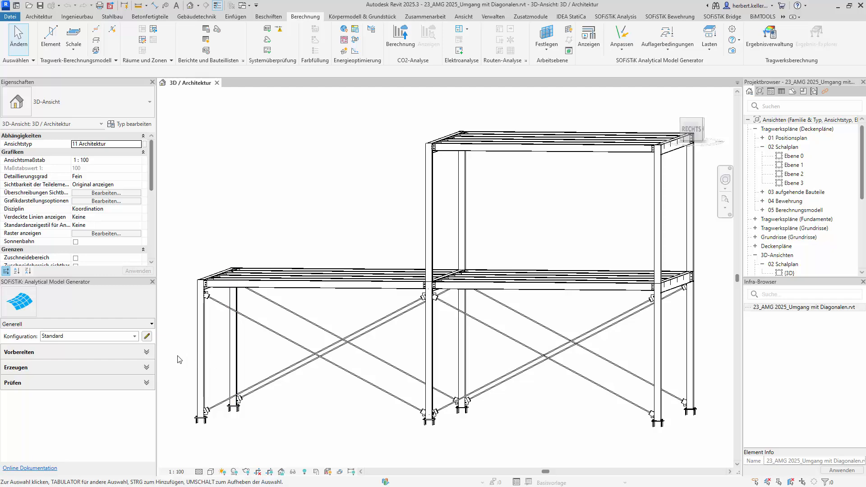
scroll(190, 304, up, 3)
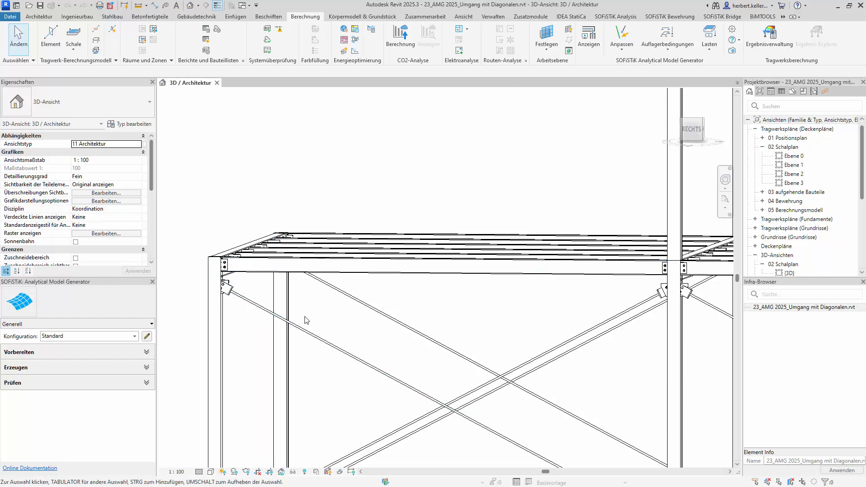
scroll(261, 320, down, 3)
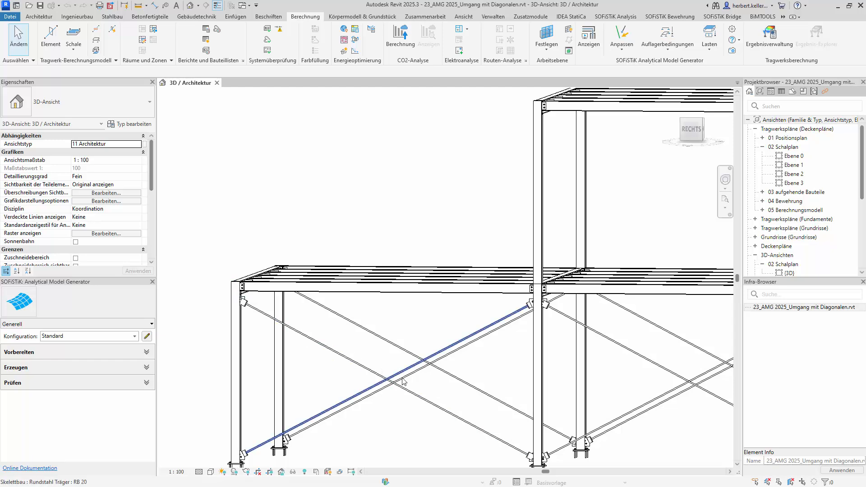
shift+middle_drag(385, 407, 272, 301)
scroll(273, 302, up, 2)
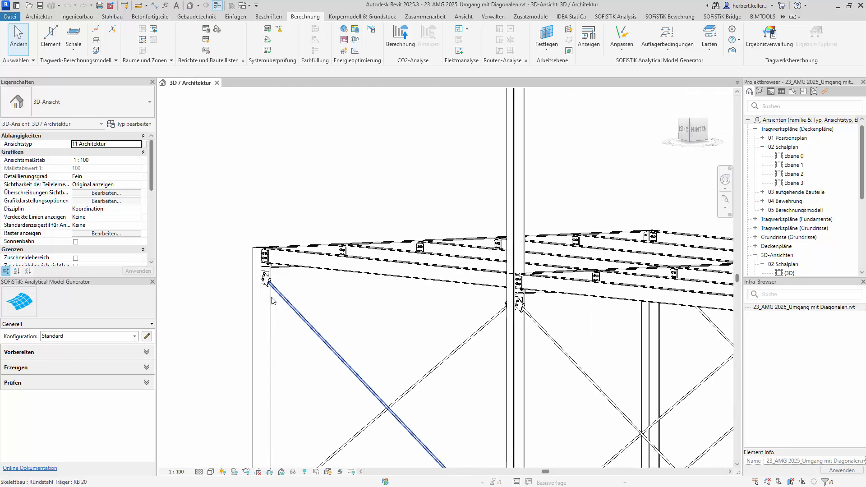
scroll(273, 301, up, 3)
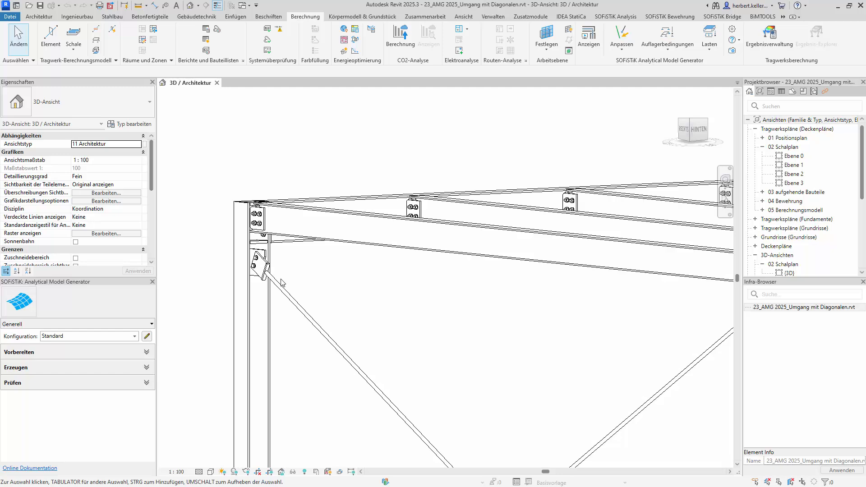
scroll(393, 385, down, 4)
scroll(429, 458, up, 5)
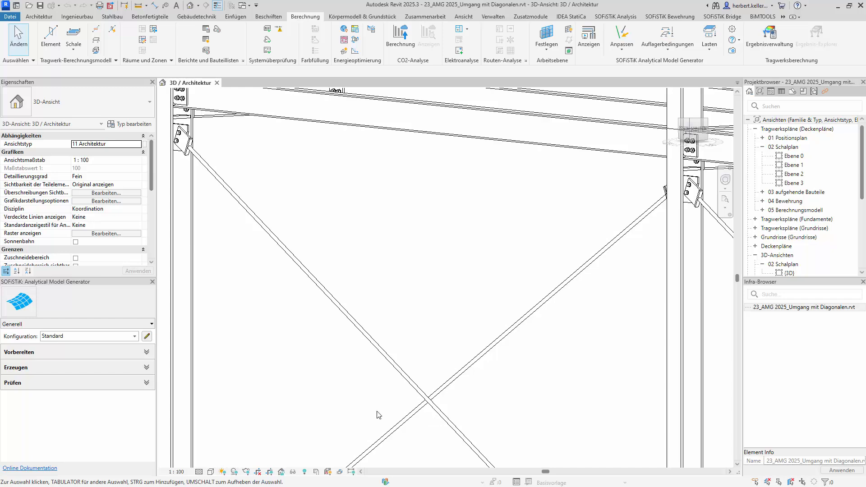
scroll(279, 440, down, 4)
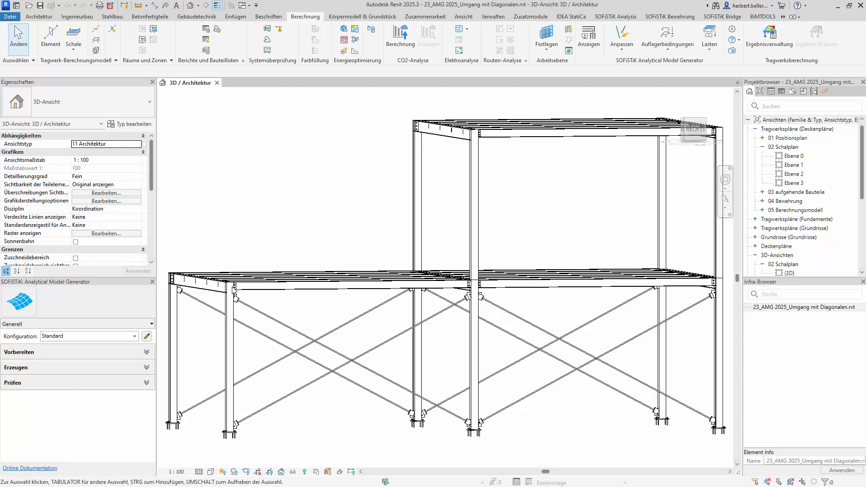
Step: Check the Parallel halten and Bedeutung options of a single RB 20 diagonal brace, keeping its existing settings
click(263, 336)
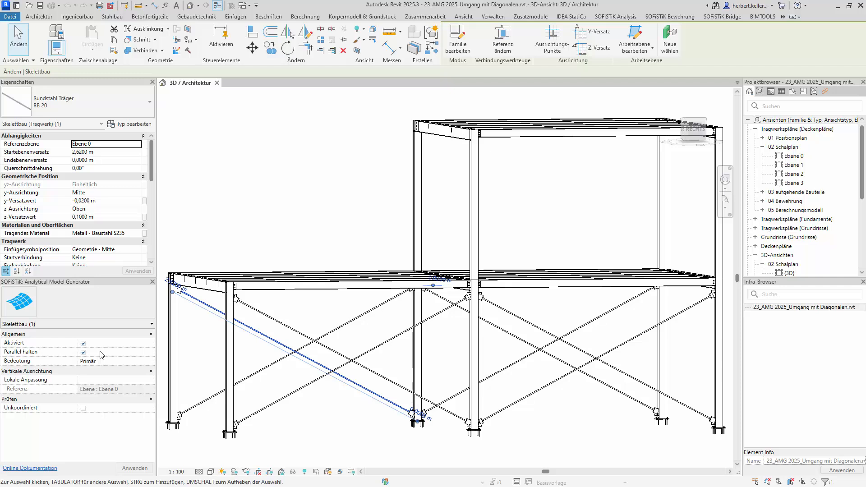
click(83, 352)
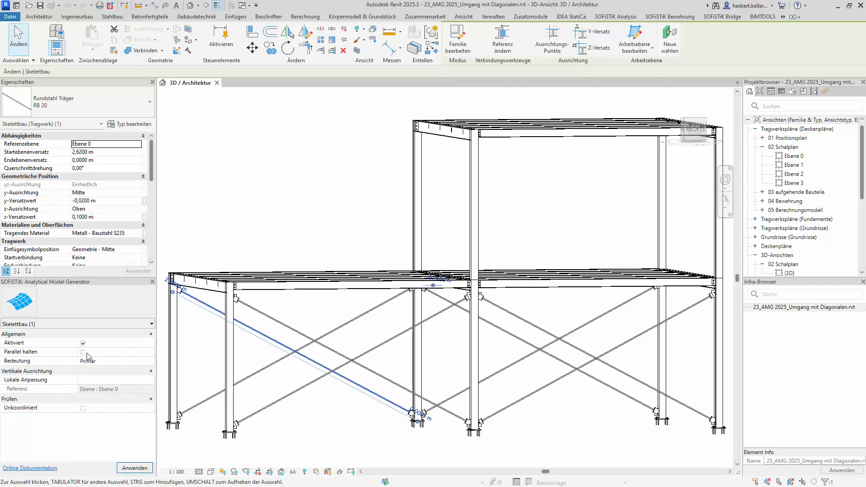
click(83, 352)
click(152, 361)
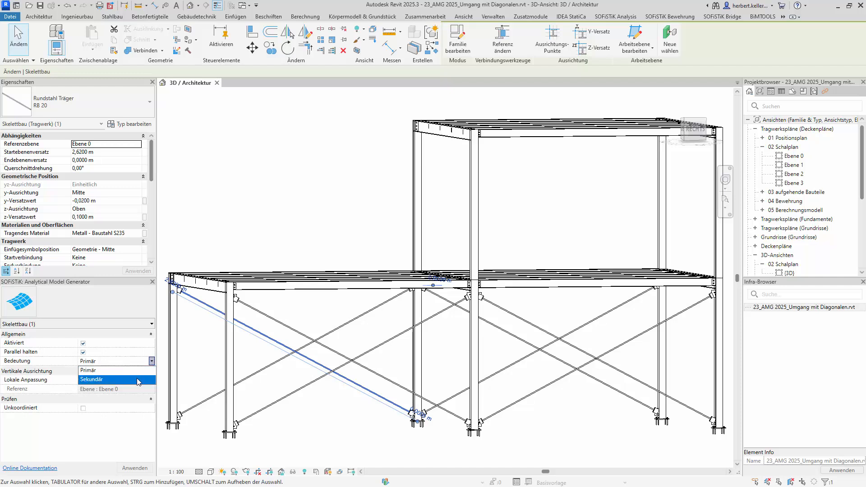
click(105, 362)
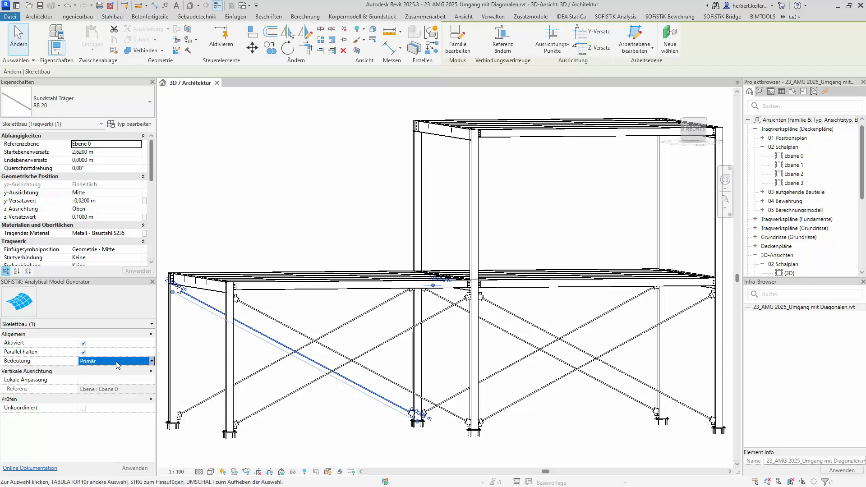
click(151, 361)
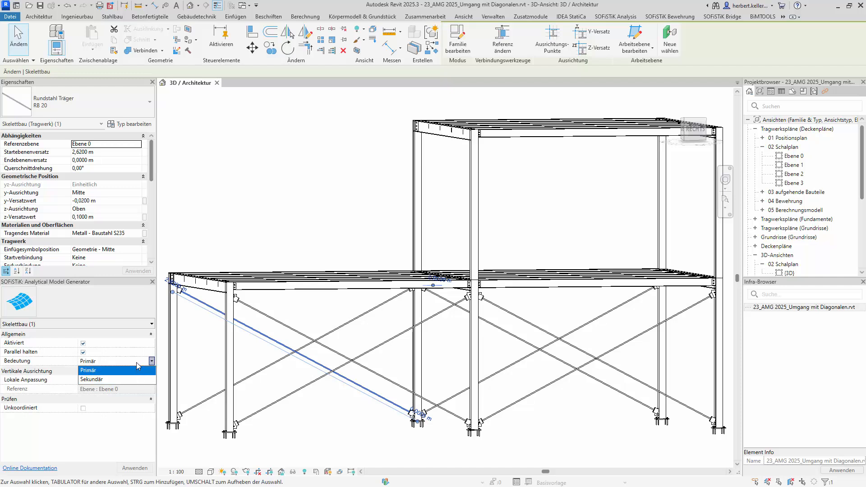
click(133, 362)
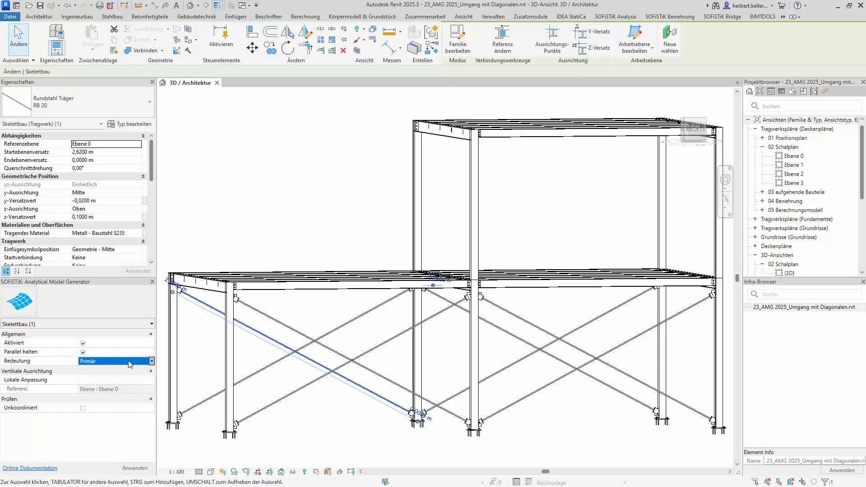
scroll(521, 366, down, 2)
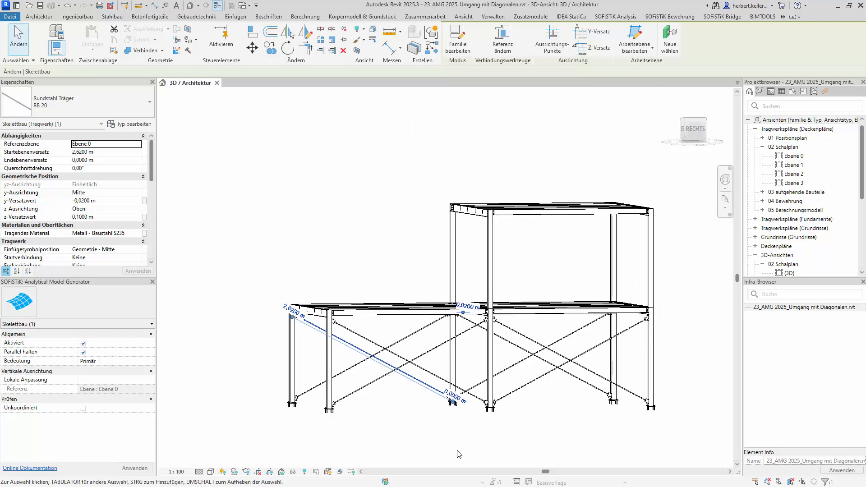
click(368, 433)
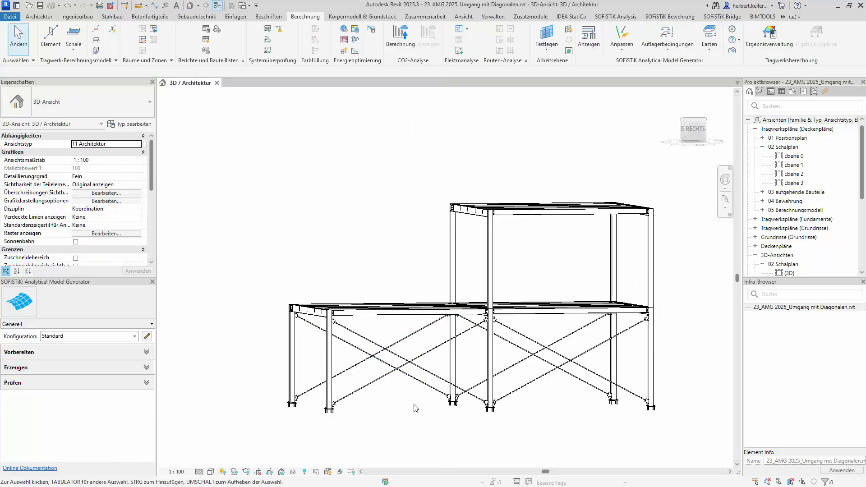
Step: Disable Parallel halten and set Bedeutung to Sekundär for all eight diagonal braces in both bays, and apply the changes
drag(416, 408, 370, 333)
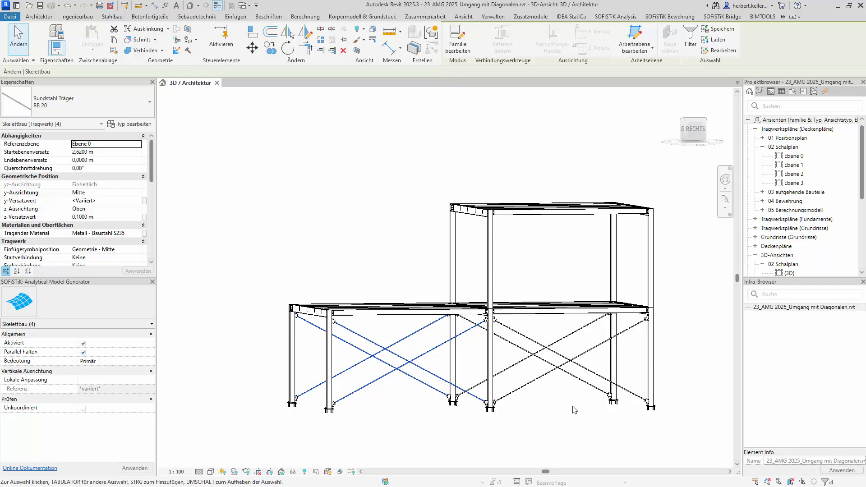
ctrl+drag(574, 410, 520, 331)
click(83, 353)
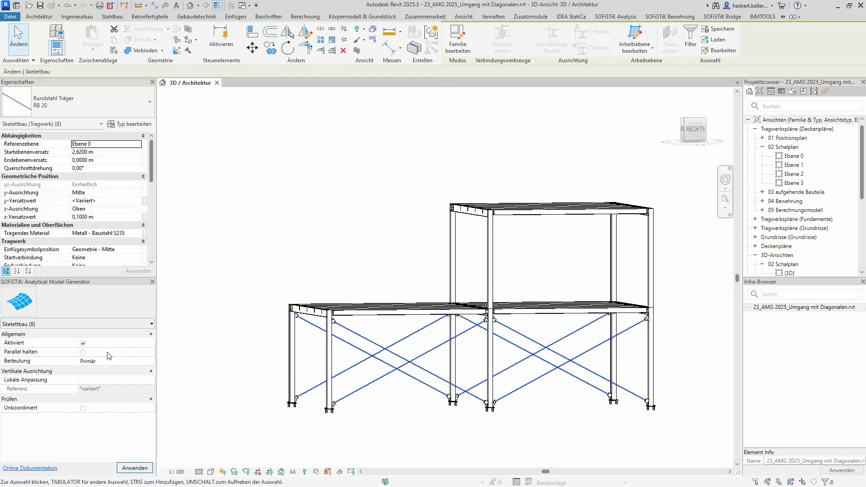
click(152, 361)
click(126, 381)
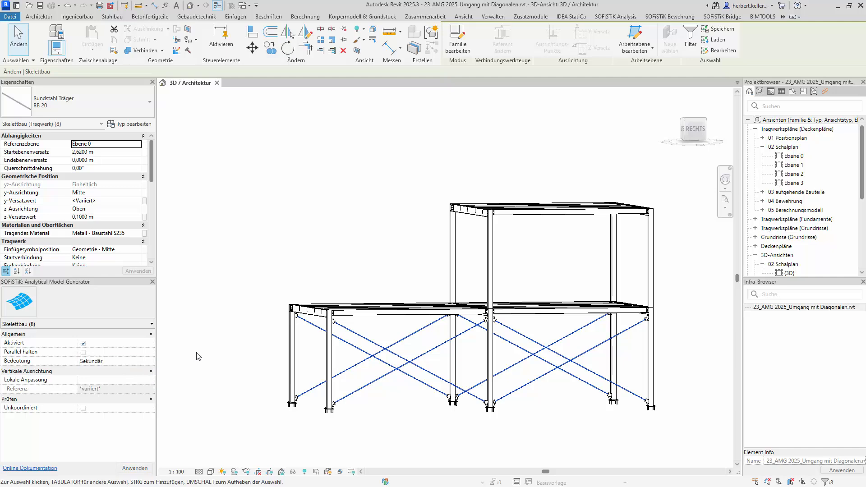
click(202, 338)
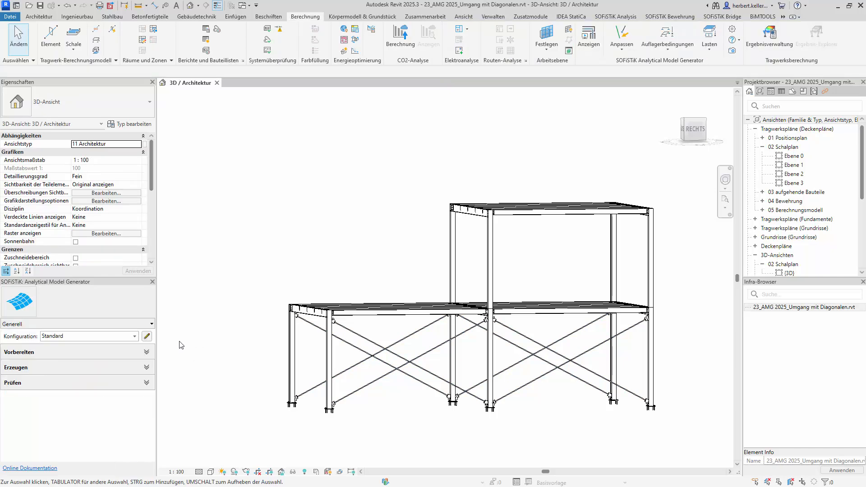
Step: Show the Vorbereiten visualisation and highlight the elements matching the filter rule Parallel halten ist Ja
click(146, 353)
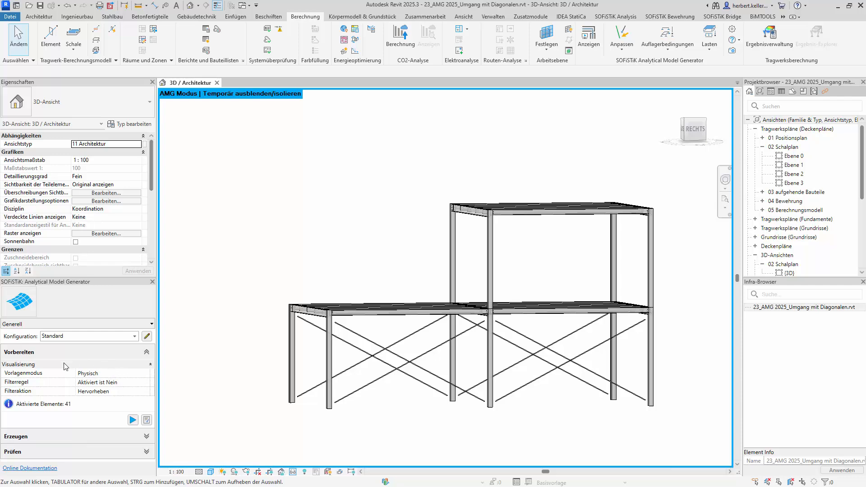
click(40, 352)
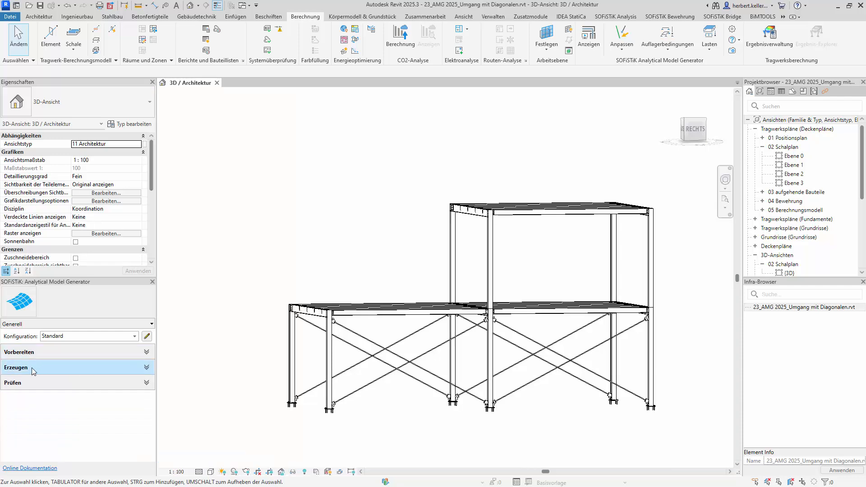
click(144, 353)
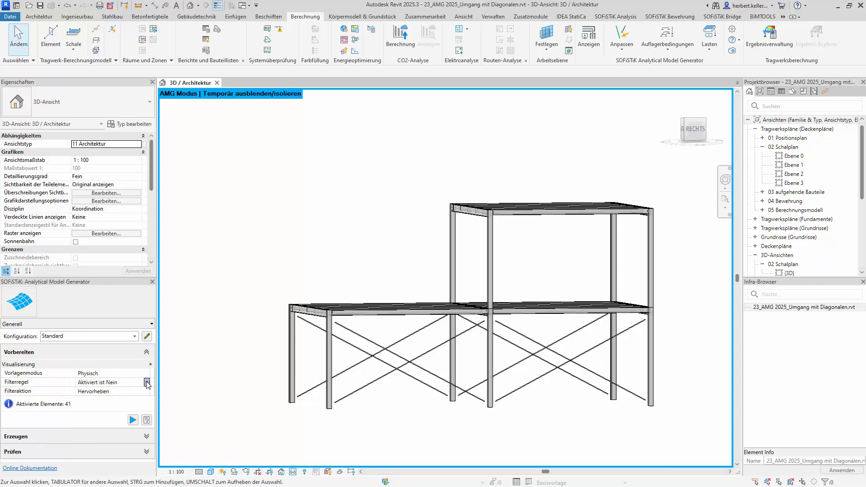
click(147, 383)
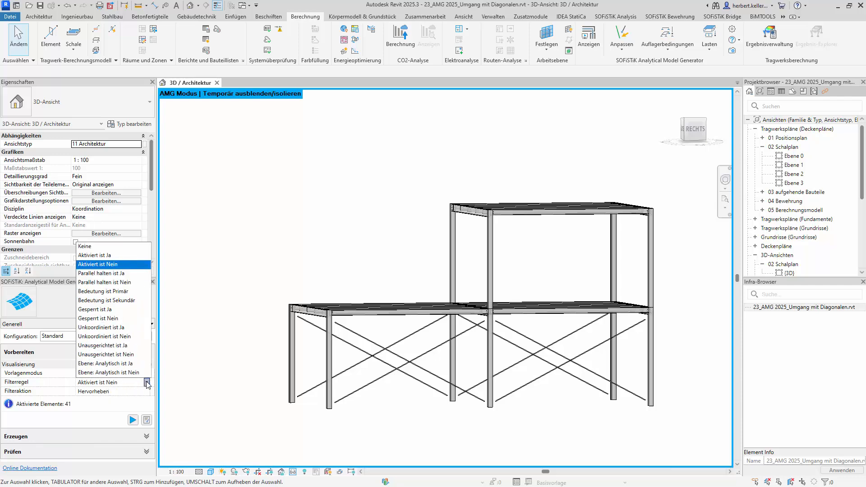
click(123, 273)
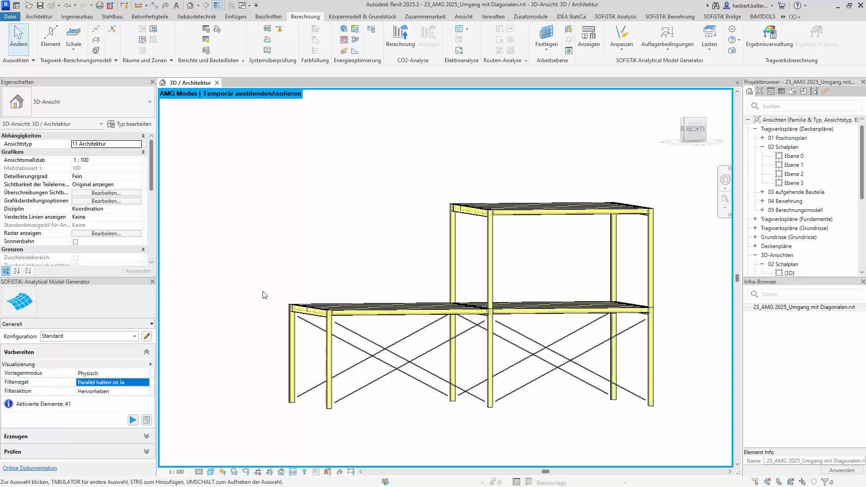
scroll(542, 389, up, 1)
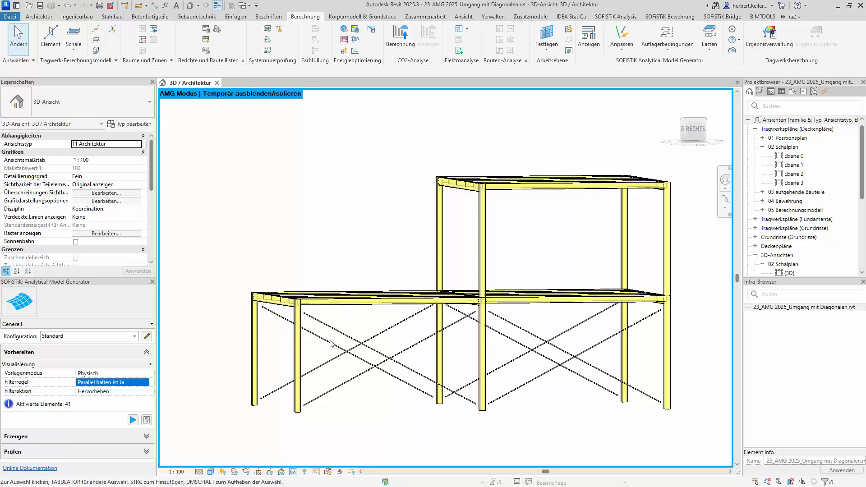
Step: Set the visualisation filter rule to Bedeutung ist Sekundär and the filter action to Isolieren
mouse_move(143, 385)
click(147, 383)
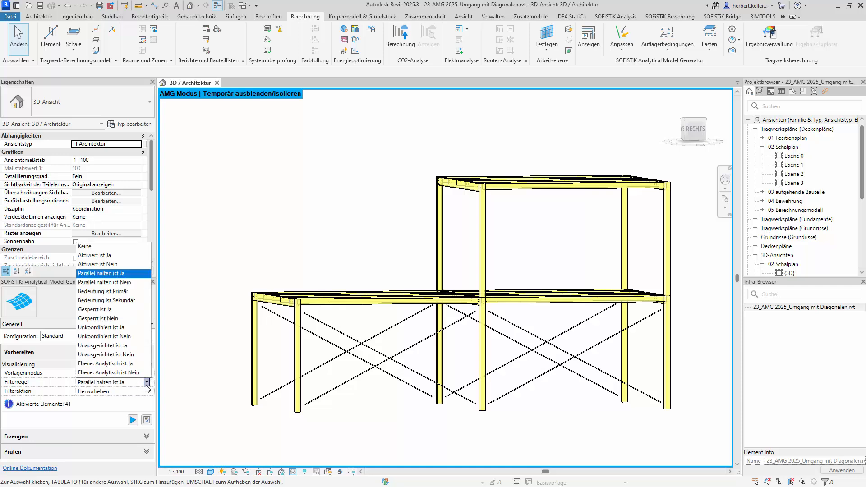
click(135, 300)
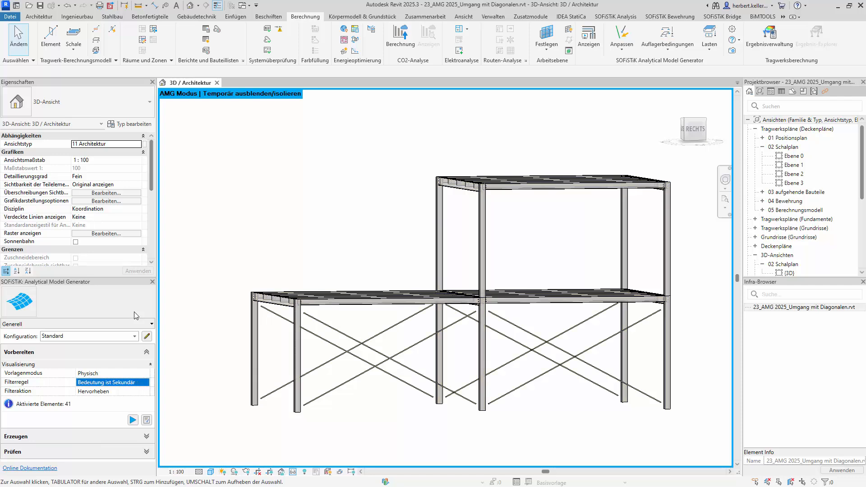
click(147, 392)
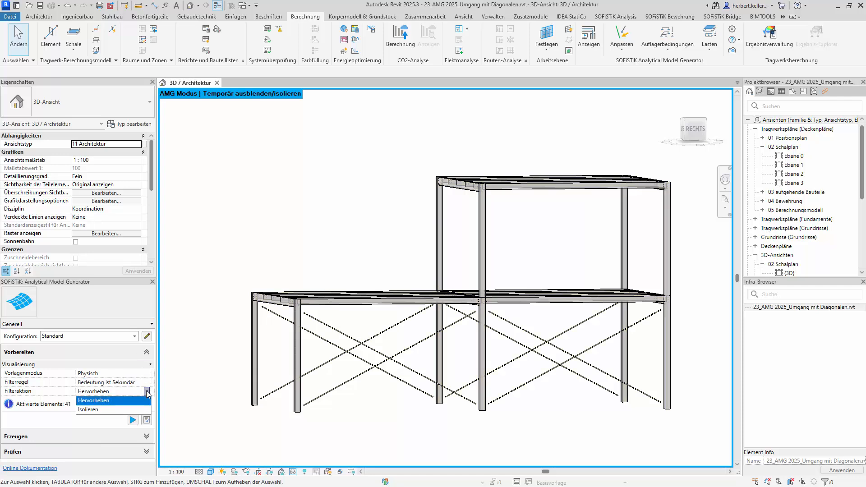
click(127, 411)
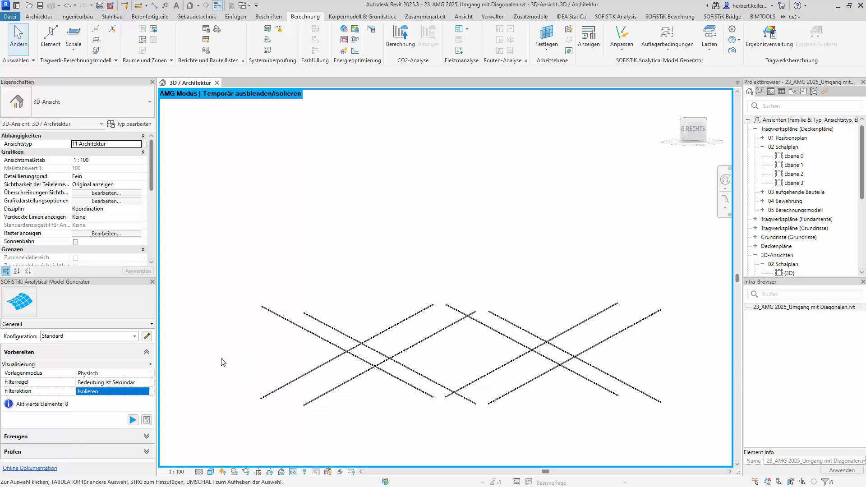
Step: Reset the Vorbereiten visualisation filter rule to Keine and leave the Vorbereiten section
click(147, 383)
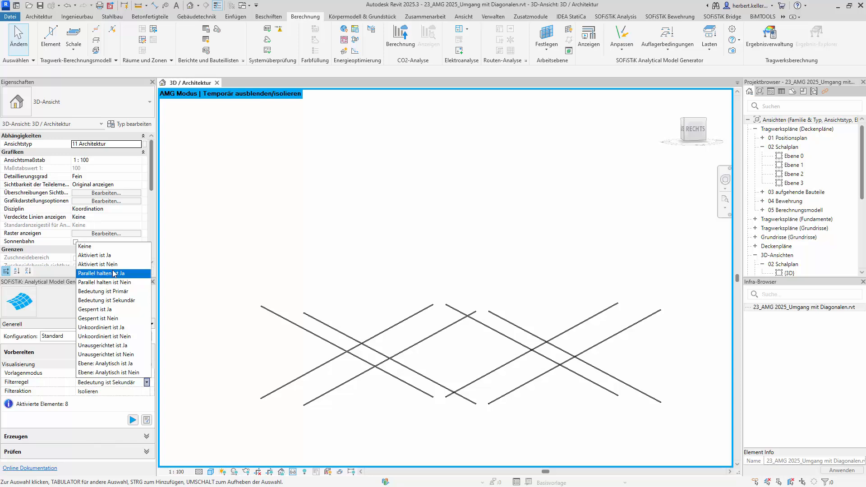
click(109, 247)
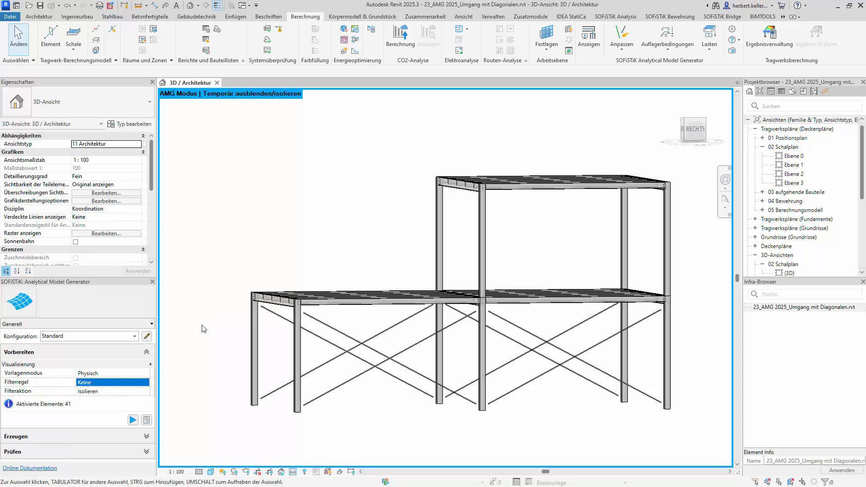
click(150, 350)
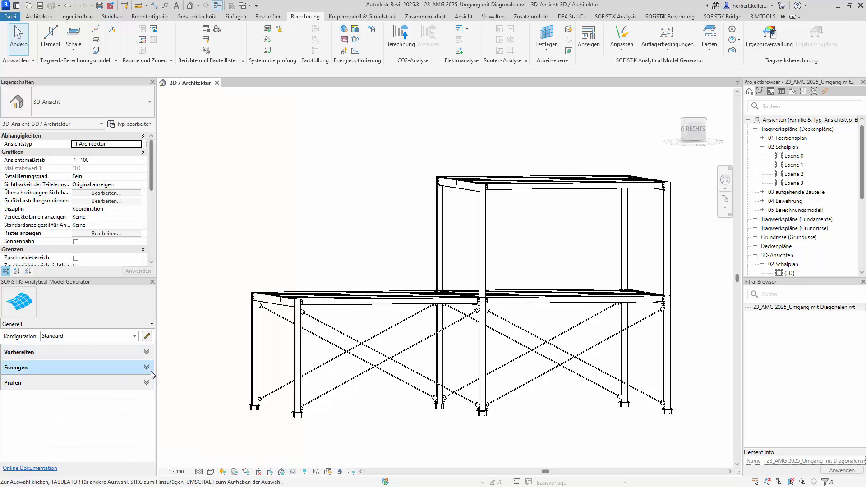
Step: Generate the analytical model with the Standard configuration and check the brace connections in the Rechts view
click(147, 369)
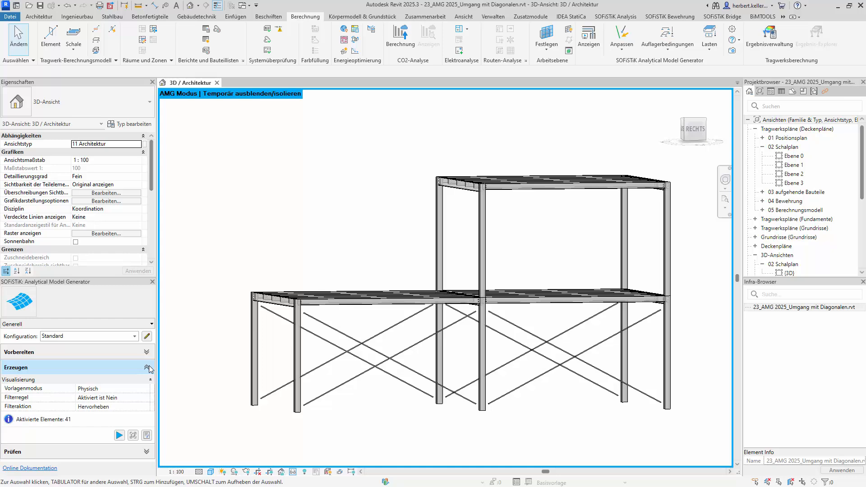
click(119, 435)
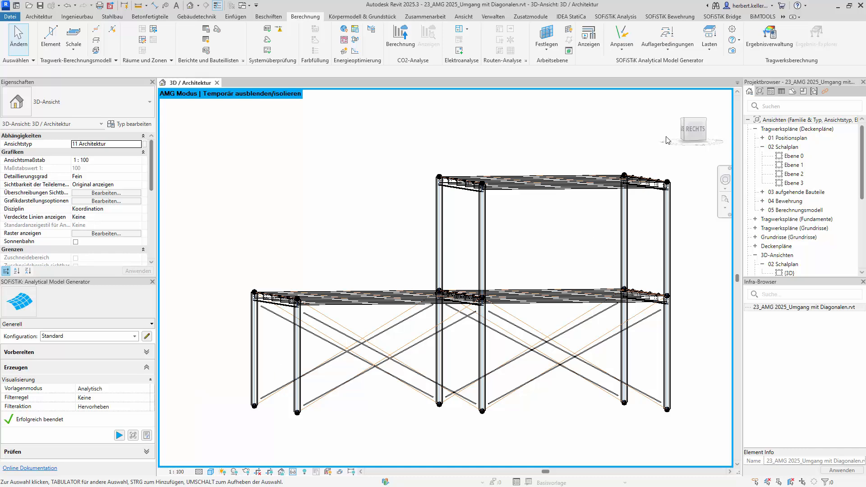
click(701, 131)
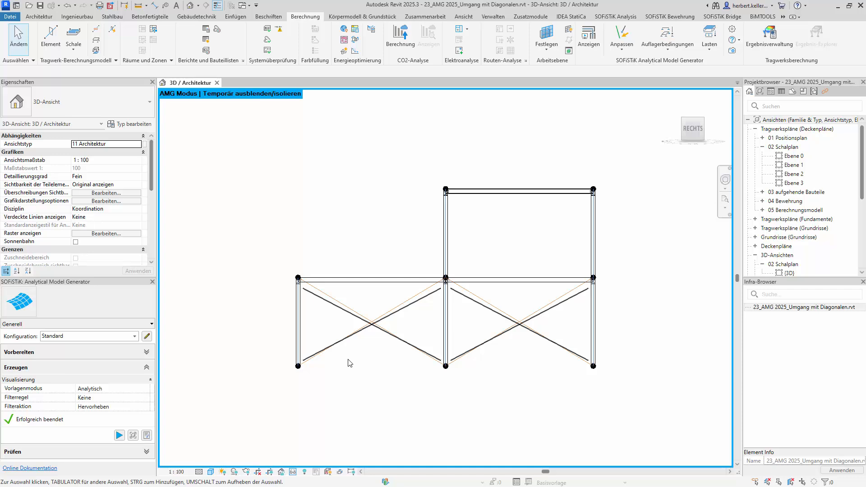
Step: Save the generated analytical model view as a new view named "3D / AMG" and leave the Erzeugen section
click(133, 435)
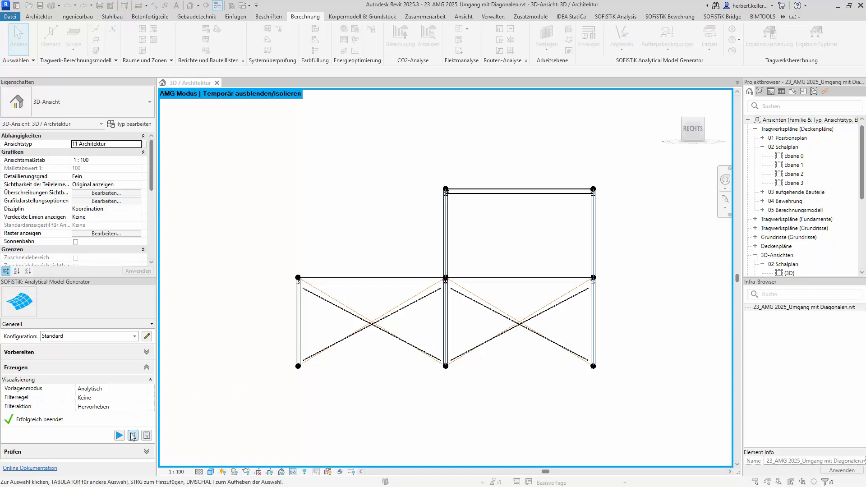
click(413, 240)
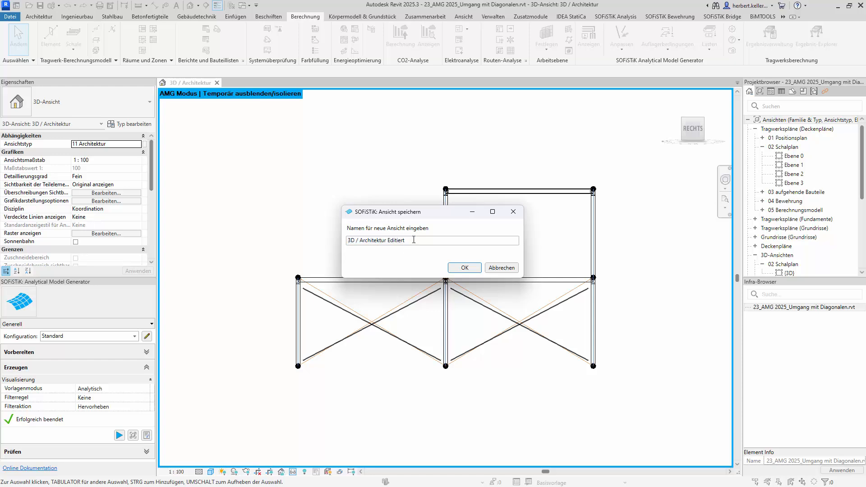
key(BackSpace)
key(BackSpace)
key(BackSpace)
key(BackSpace)
key(BackSpace)
key(BackSpace)
key(BackSpace)
key(BackSpace)
click(466, 267)
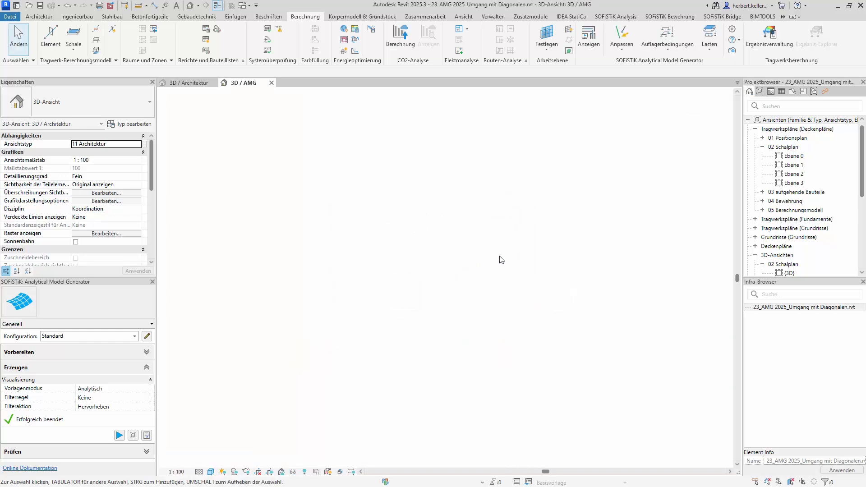
click(146, 367)
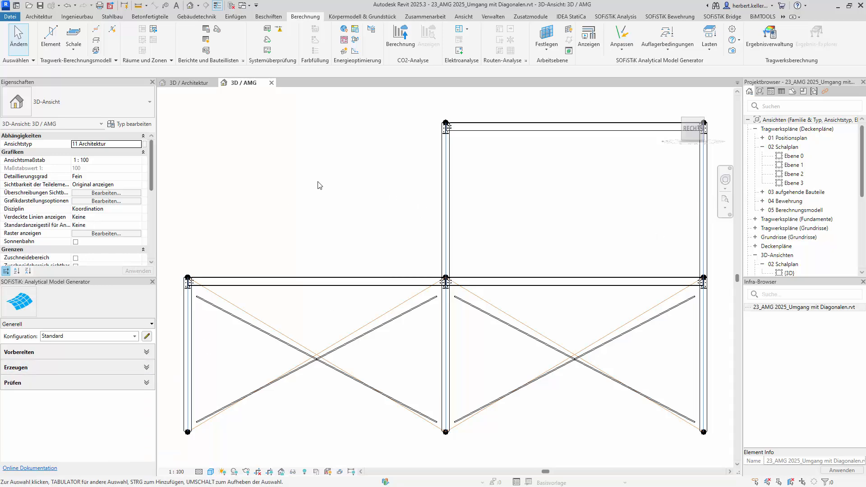
Step: Turn off the display of all model categories in the 3D / AMG view
key(v)
key(g)
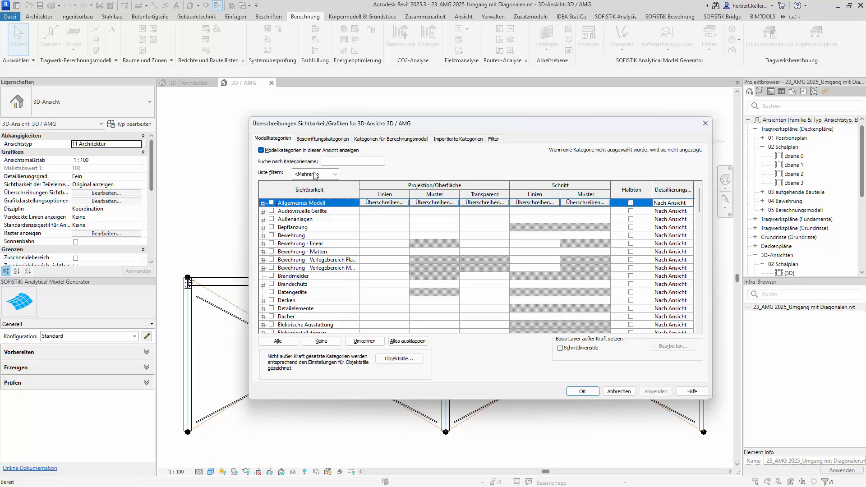
click(262, 150)
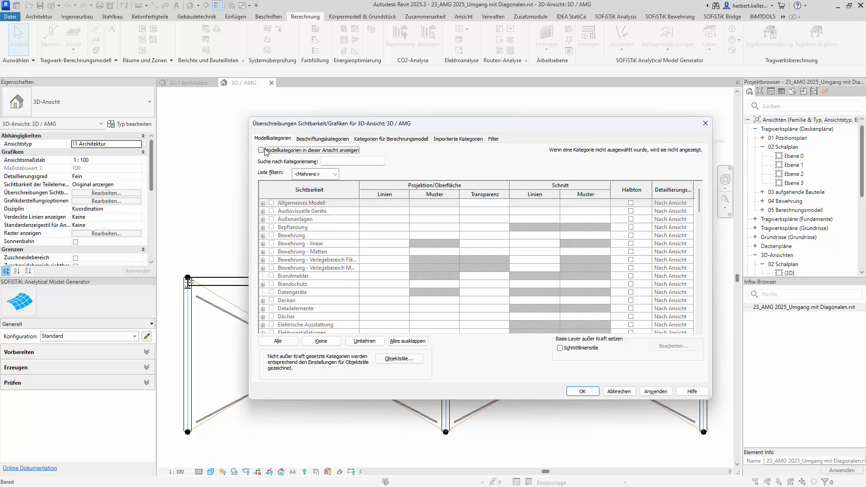
click(586, 392)
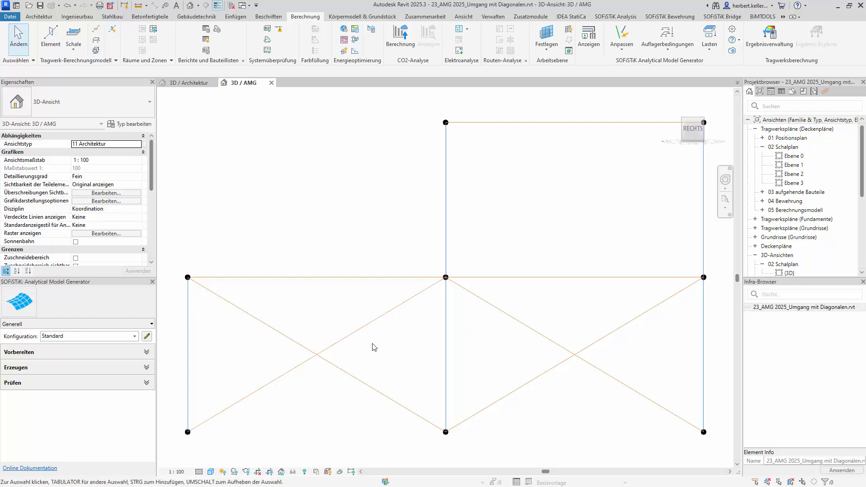
Step: Assign fixed point boundary conditions to the six analytical nodes at the column bases
shift+middle_drag(373, 348, 440, 369)
scroll(438, 370, down, 2)
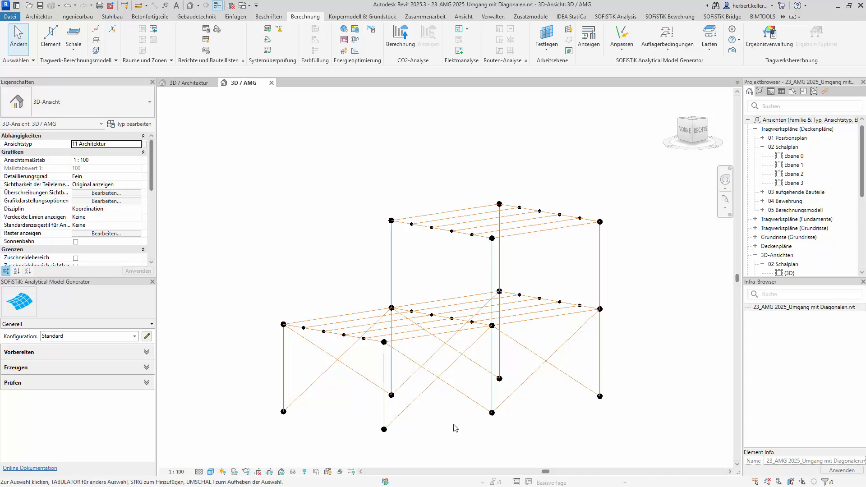
shift+middle_drag(455, 428, 455, 428)
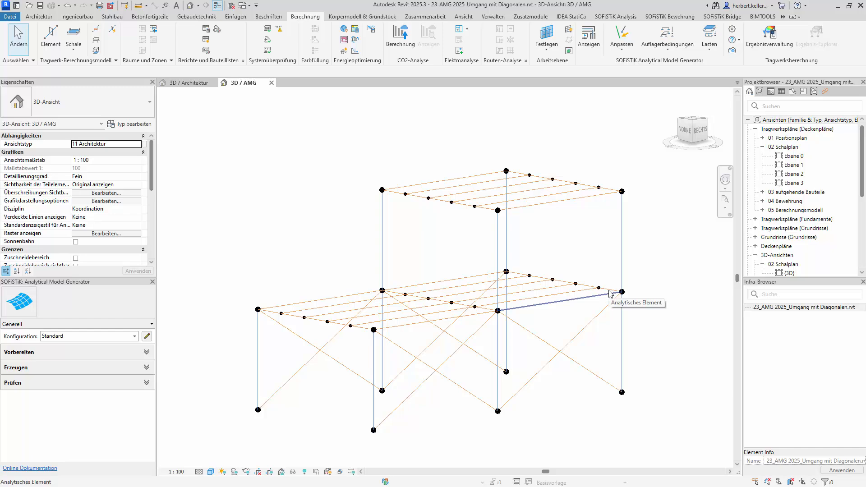
scroll(571, 345, down, 2)
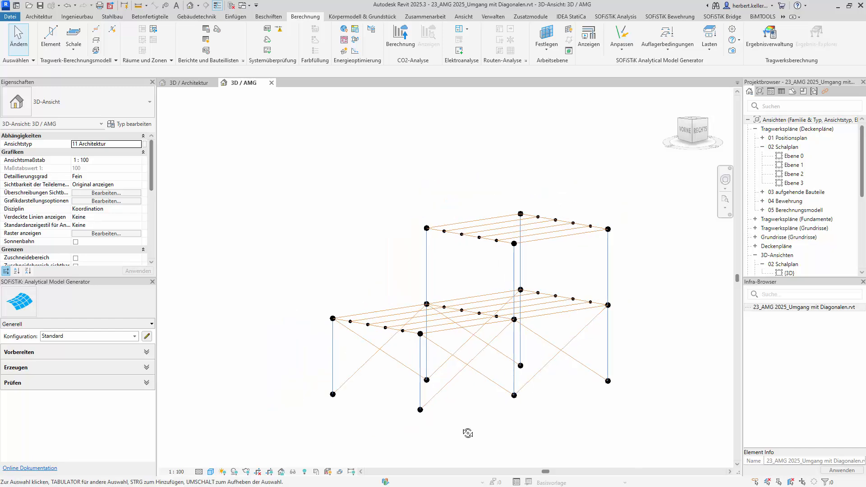
shift+middle_drag(468, 433, 296, 402)
drag(299, 355, 651, 448)
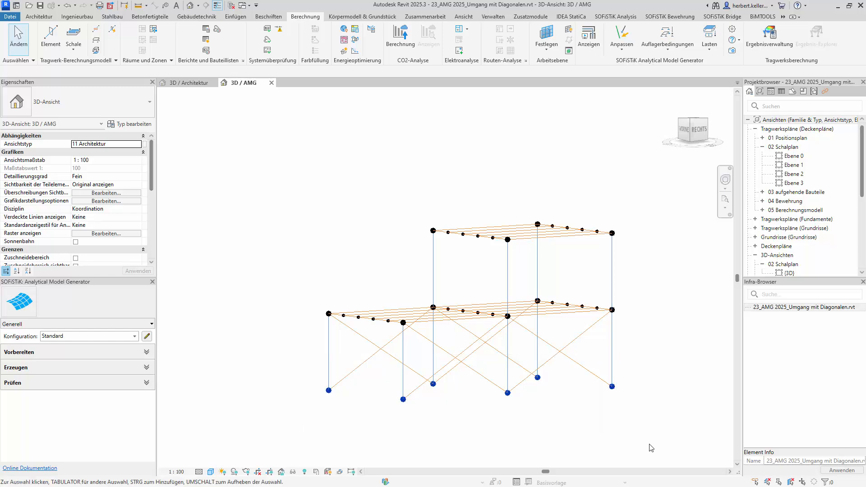
click(315, 18)
click(674, 53)
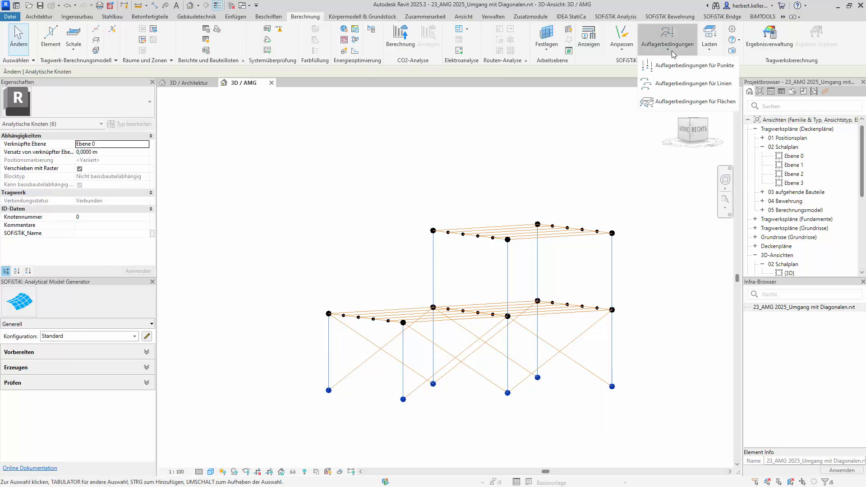
click(681, 66)
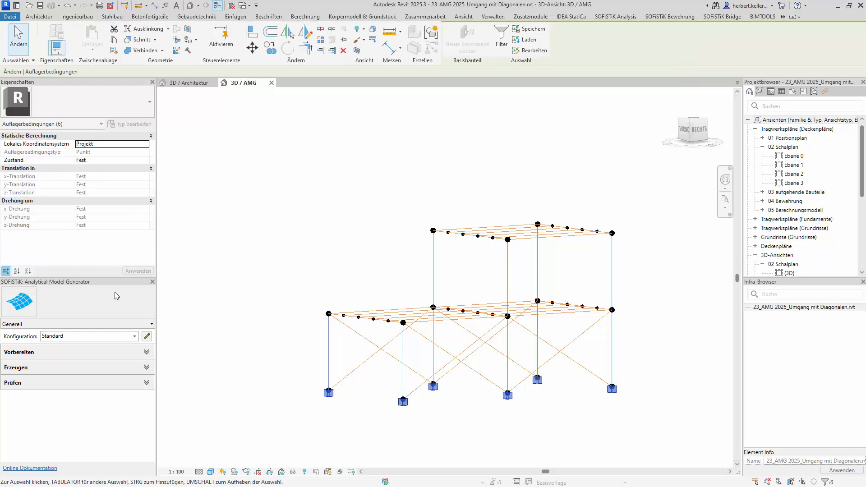
click(247, 170)
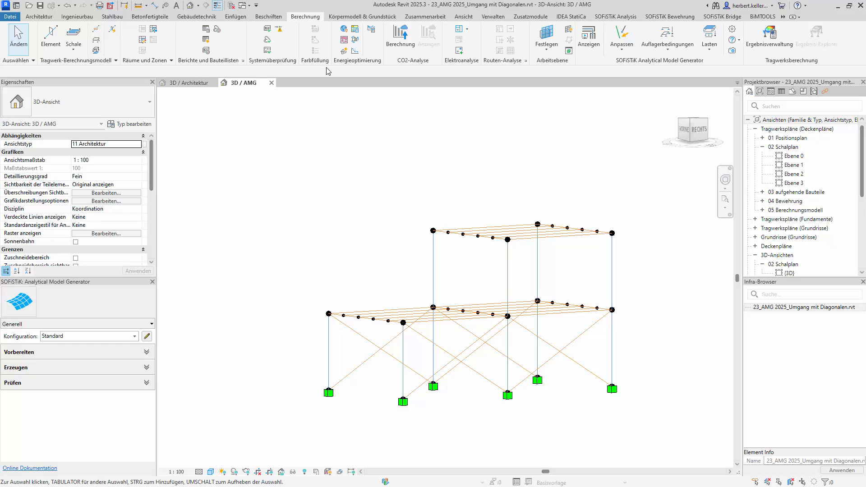
Step: Run the SOFiSTiK system generation with 3D / AMG as the main system and inspect the result in System Visualization
click(625, 18)
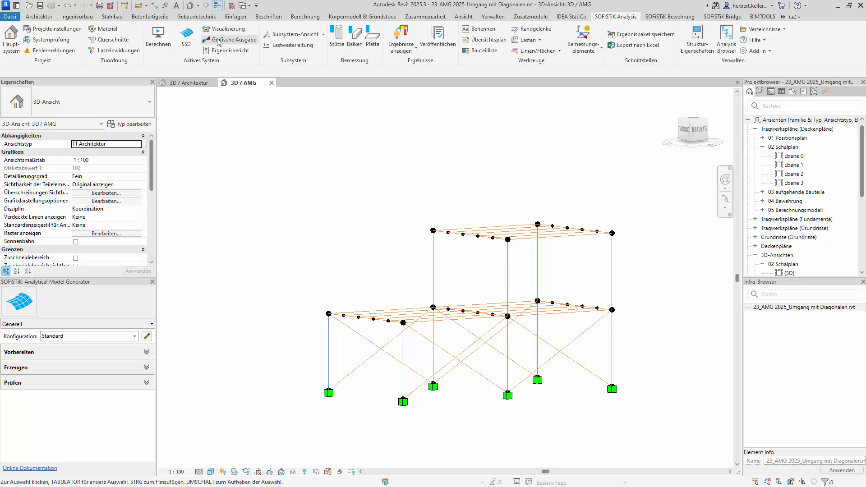
click(158, 38)
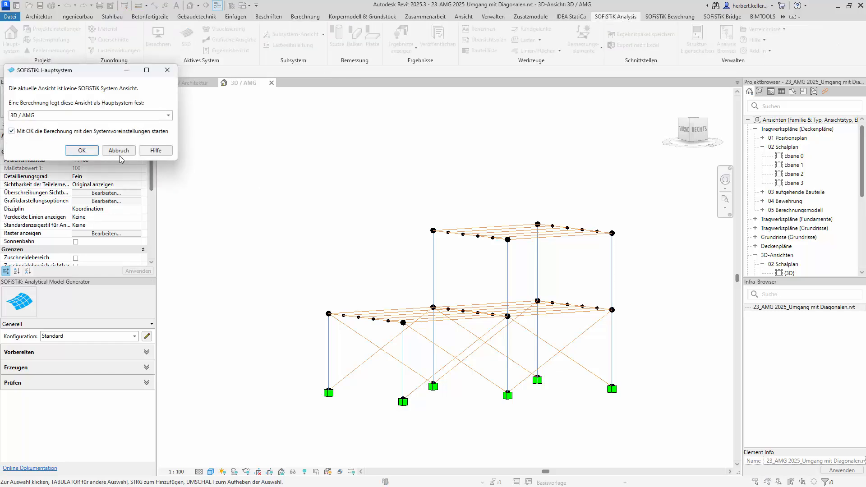
click(82, 151)
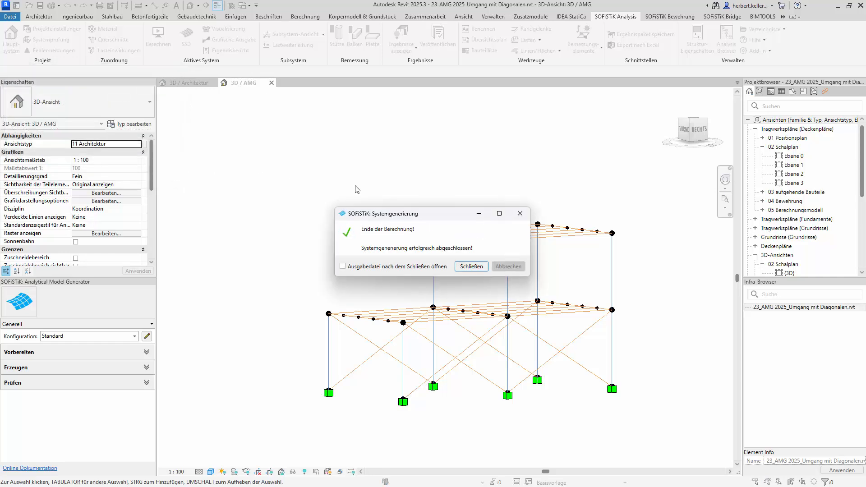
click(471, 266)
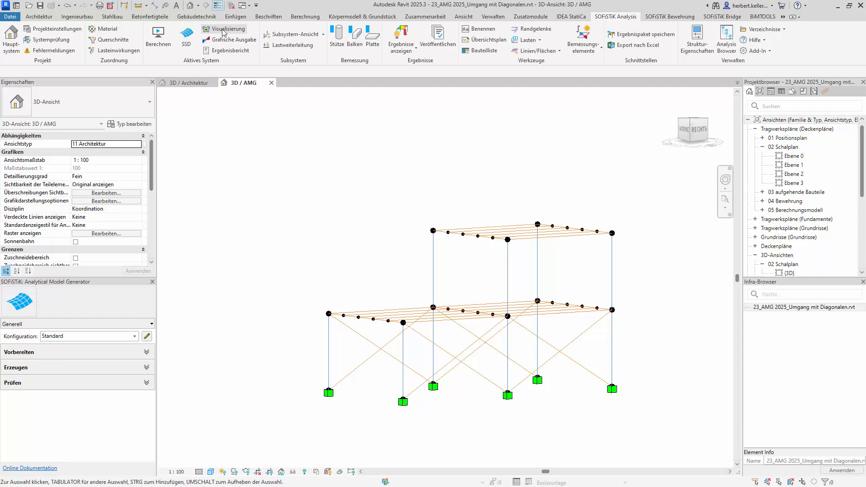
click(224, 30)
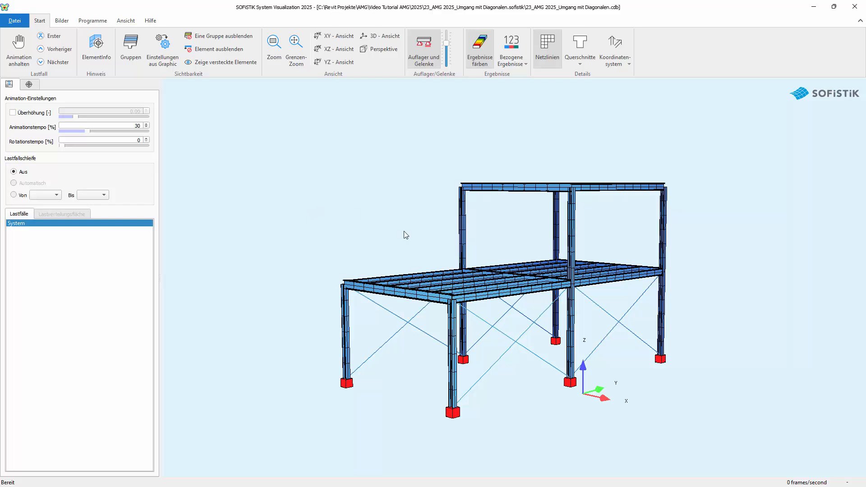
click(864, 4)
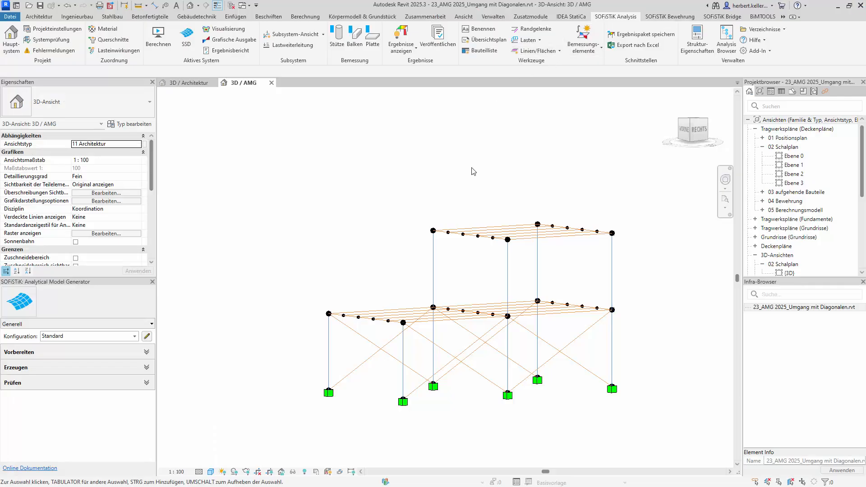